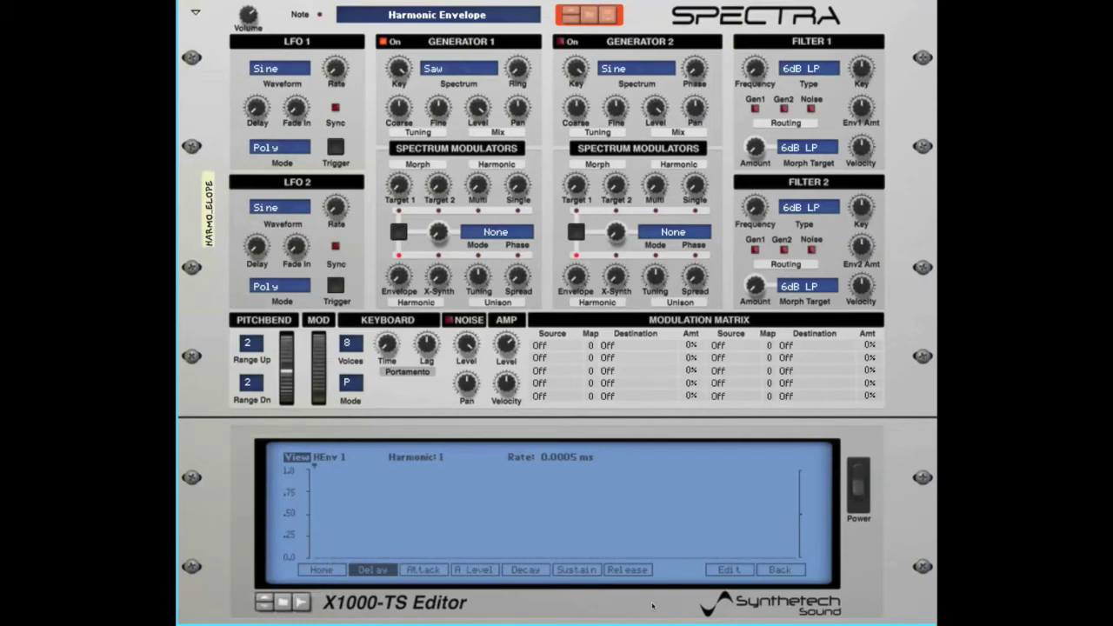
Open HEnv 1's delay stage for editing and draw a freehand curve of delay rates across harmonics 1–64
click(444, 518)
click(353, 516)
click(332, 513)
click(316, 516)
click(313, 516)
click(729, 570)
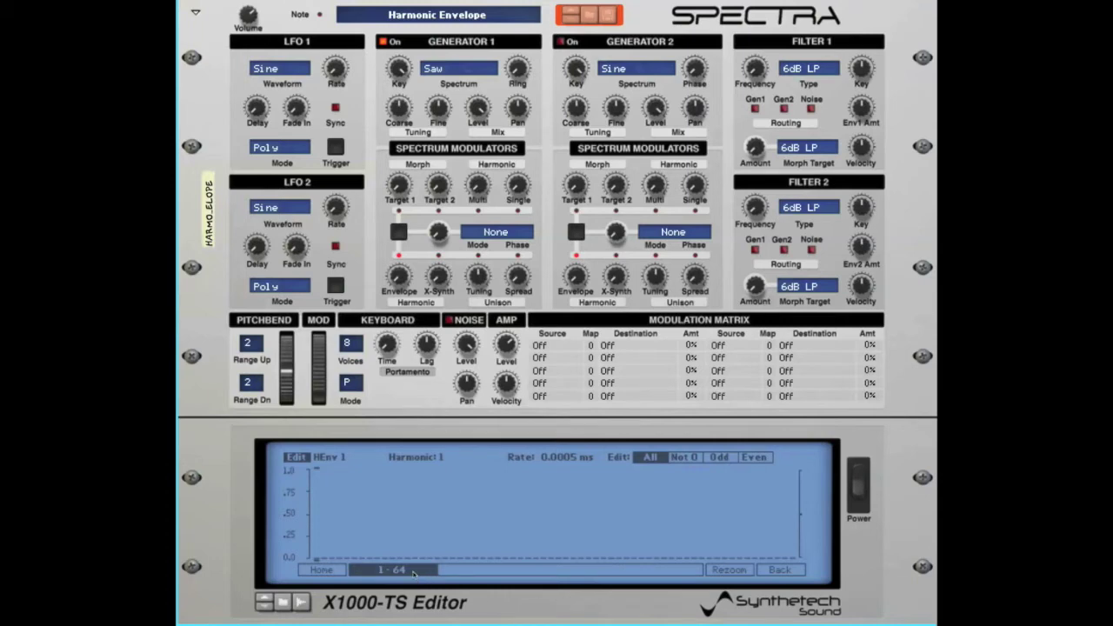
mouse_move(413, 570)
mouse_down()
mouse_move(632, 574)
mouse_move(402, 571)
mouse_up()
mouse_move(315, 494)
mouse_down()
mouse_move(426, 500)
mouse_move(584, 554)
mouse_move(796, 529)
mouse_up()
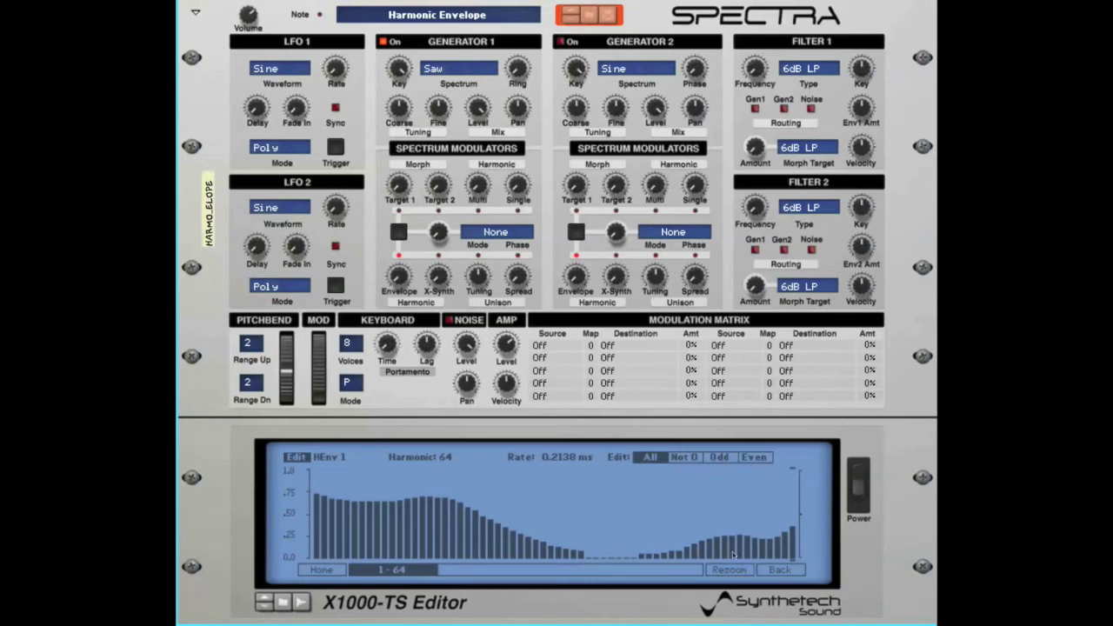
Rezoom the HEnv 1 editor to harmonics 32–95 and draw low delay bars over the harmonics above 64 up to 95
click(730, 570)
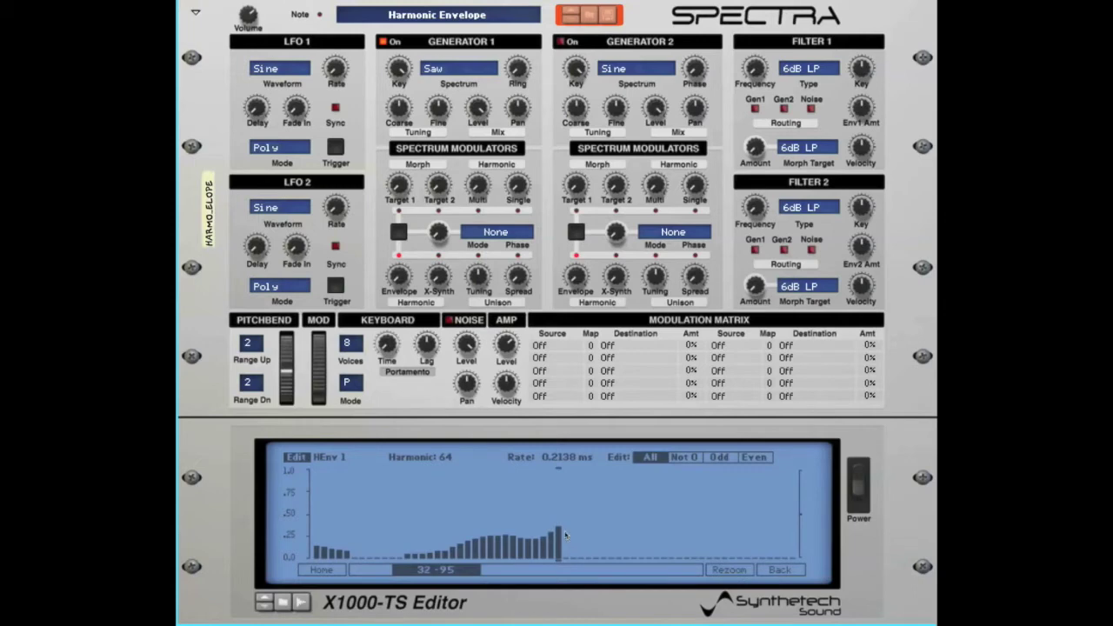
mouse_move(588, 550)
mouse_down()
mouse_move(659, 544)
mouse_move(778, 559)
mouse_move(798, 548)
mouse_up()
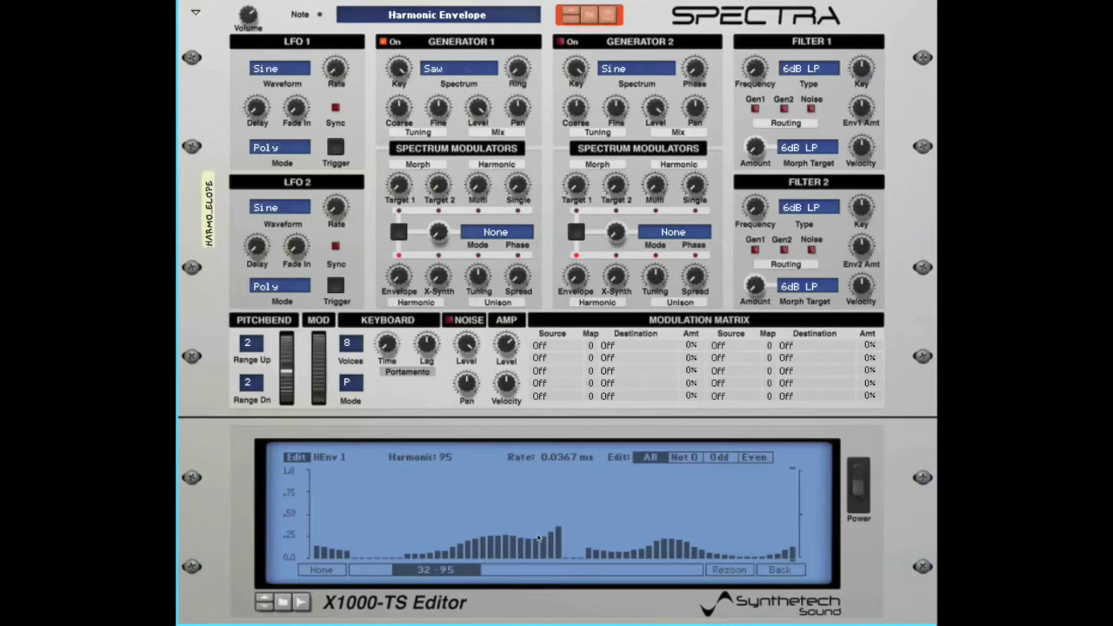
Copy harmonic 64's delay rate onto the harmonics down to 44, and undo that change
click(559, 519)
click(570, 459)
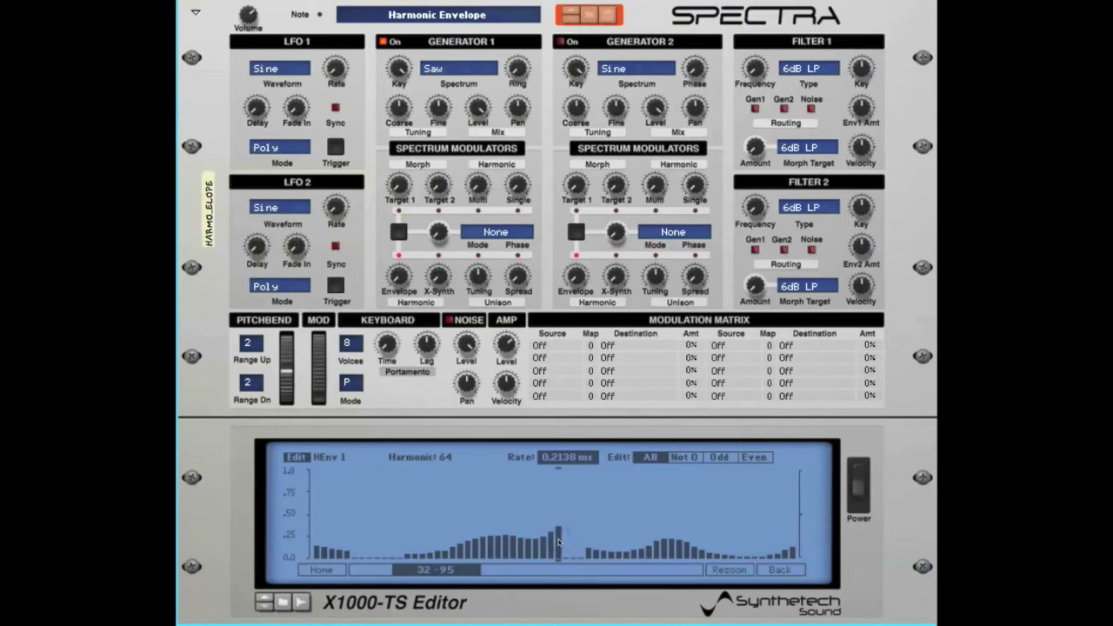
drag(558, 543, 410, 539)
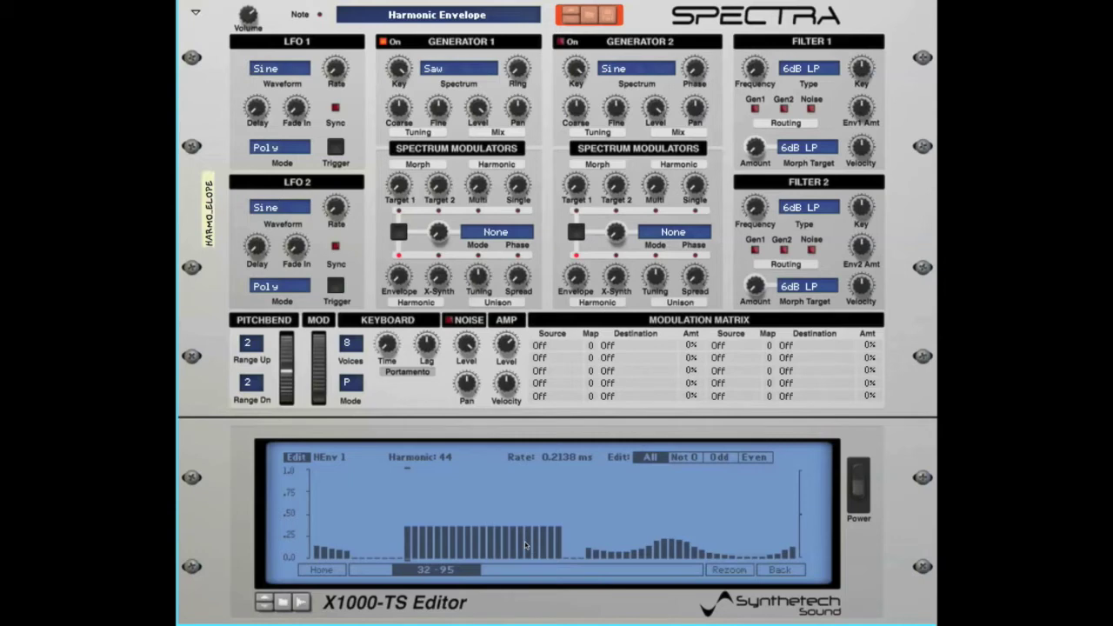
key(ctrl+z)
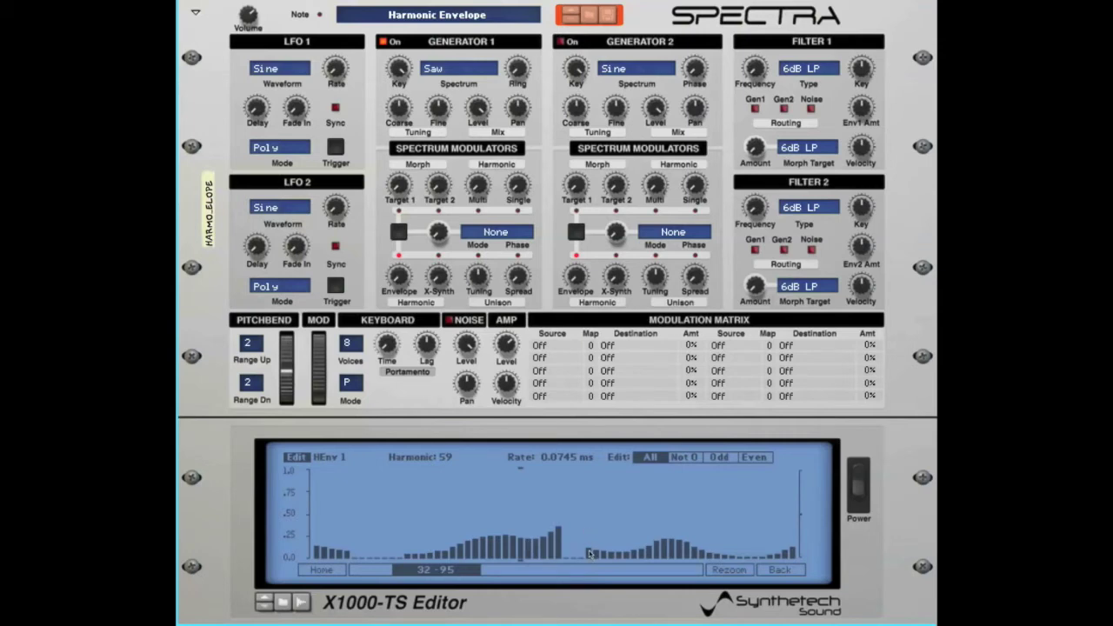
Redraw a tall delay hump over the uppermost harmonics, and redraw the lower ones with editing limited to Not 0
mouse_move(588, 553)
mouse_down()
mouse_move(624, 553)
mouse_move(735, 507)
mouse_move(772, 515)
mouse_move(793, 553)
mouse_up()
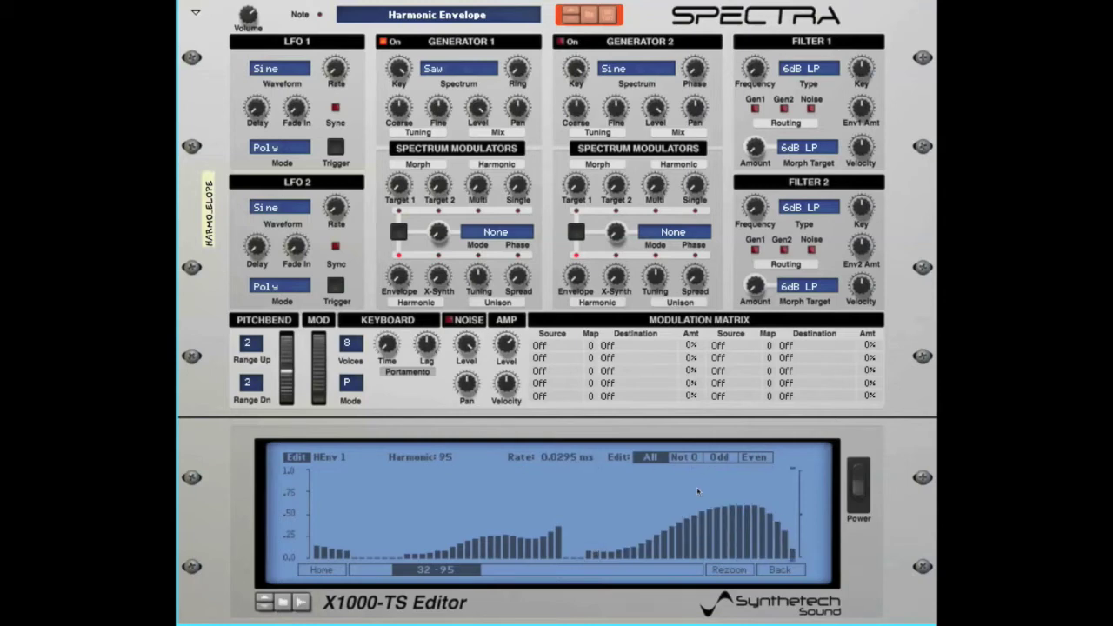
click(686, 459)
mouse_move(659, 546)
mouse_down()
mouse_move(489, 531)
mouse_move(317, 541)
mouse_up()
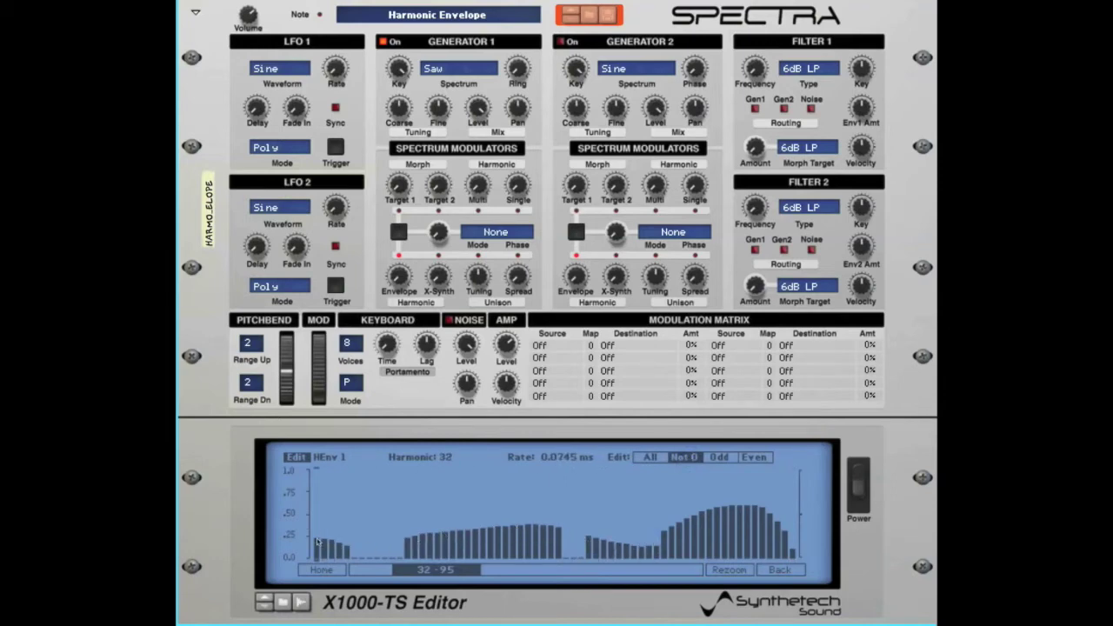
Draw one delay curve for only the odd harmonics and a separate one for only the even harmonics in the 32–95 range
click(719, 457)
mouse_move(318, 492)
mouse_down()
mouse_move(322, 484)
mouse_move(357, 514)
mouse_move(426, 545)
mouse_move(496, 529)
mouse_move(607, 542)
mouse_move(799, 492)
mouse_up()
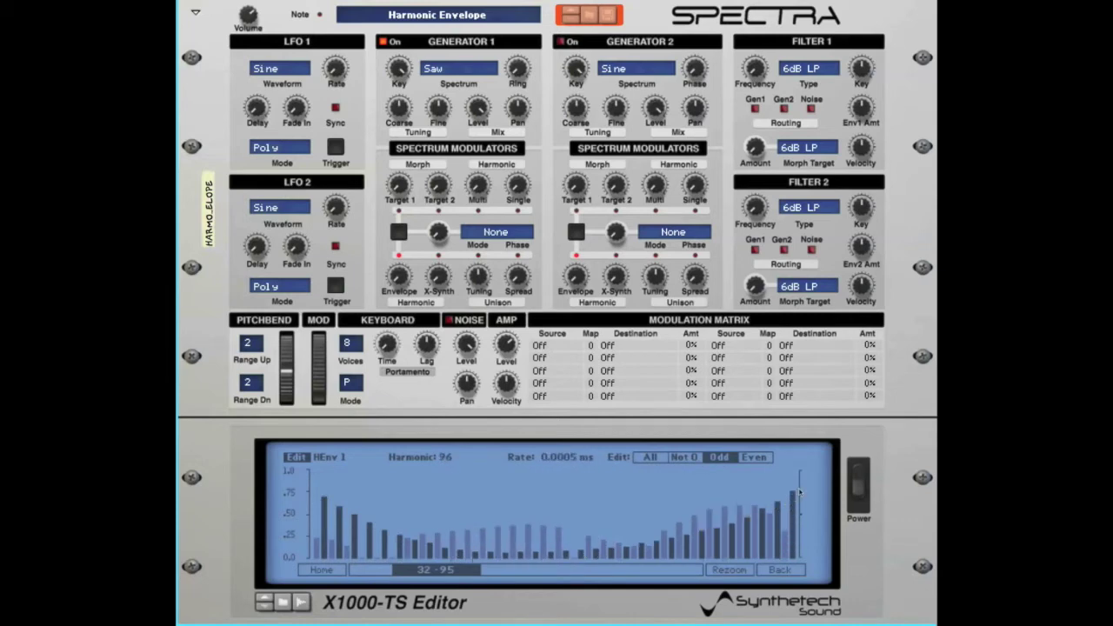
click(755, 457)
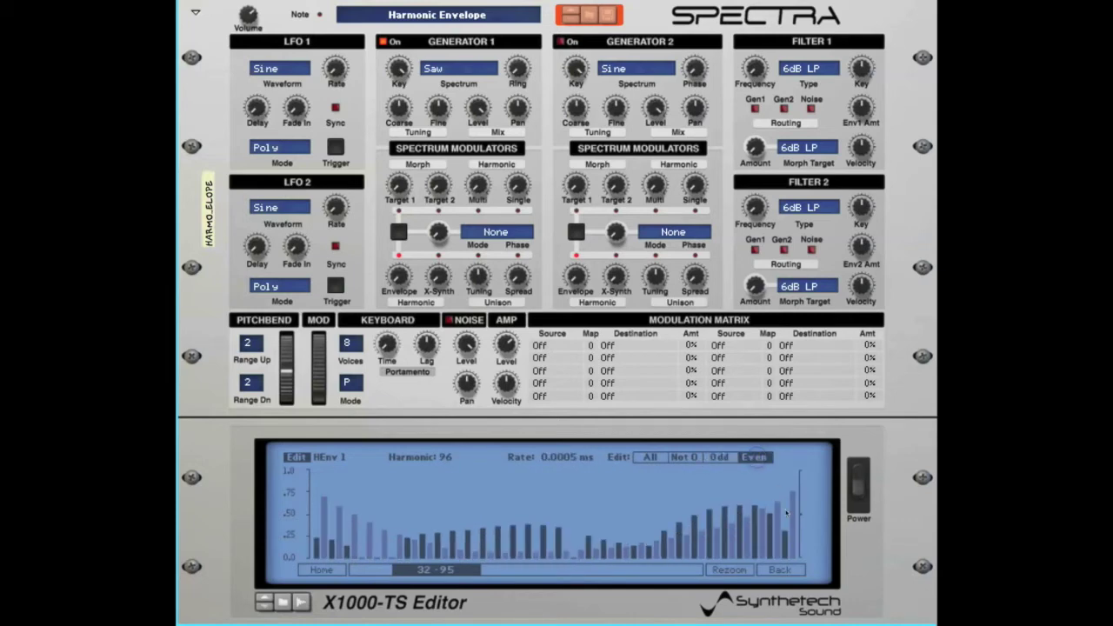
mouse_move(798, 549)
mouse_down()
mouse_move(785, 532)
mouse_move(622, 496)
mouse_move(539, 492)
mouse_move(397, 519)
mouse_up()
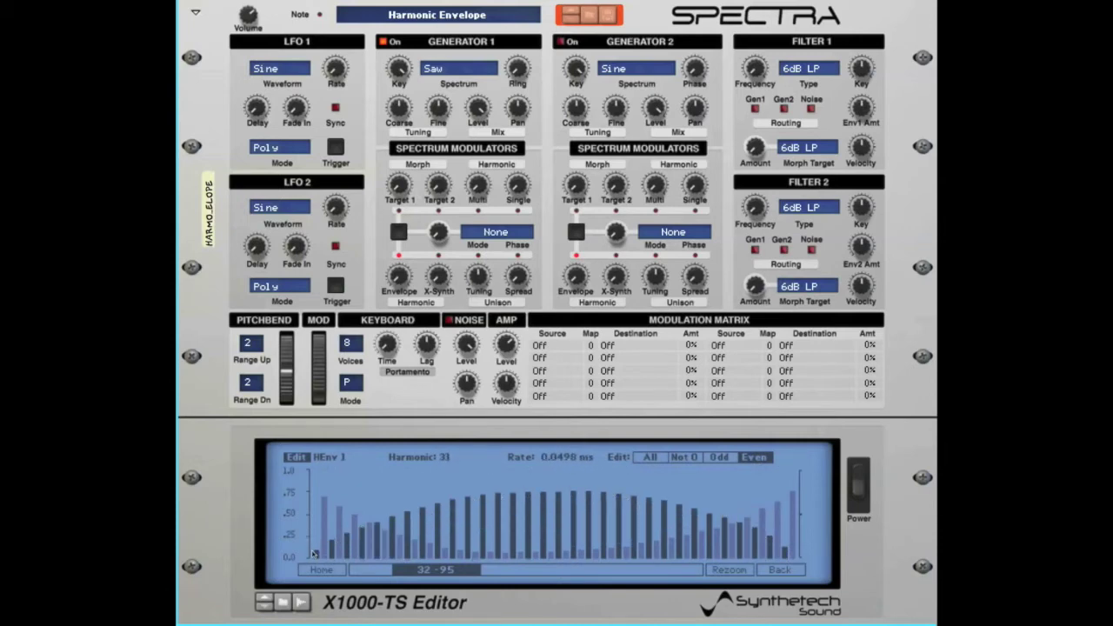
Return to the A Env page and set Generator 1's harmonic envelope to HEnv 1
click(779, 569)
click(779, 570)
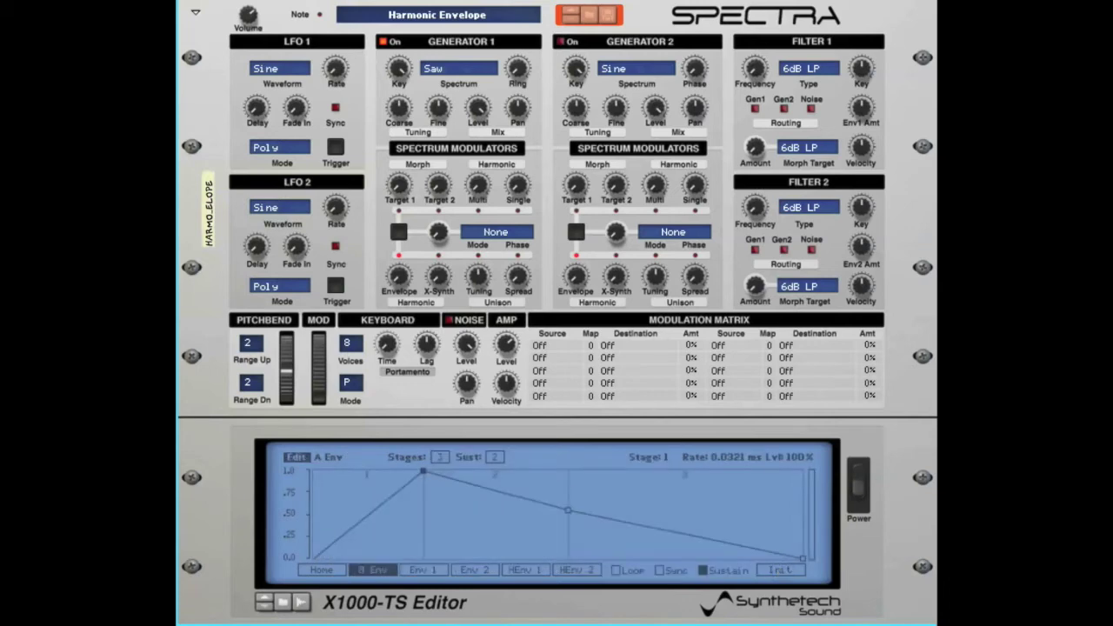
click(496, 232)
click(460, 193)
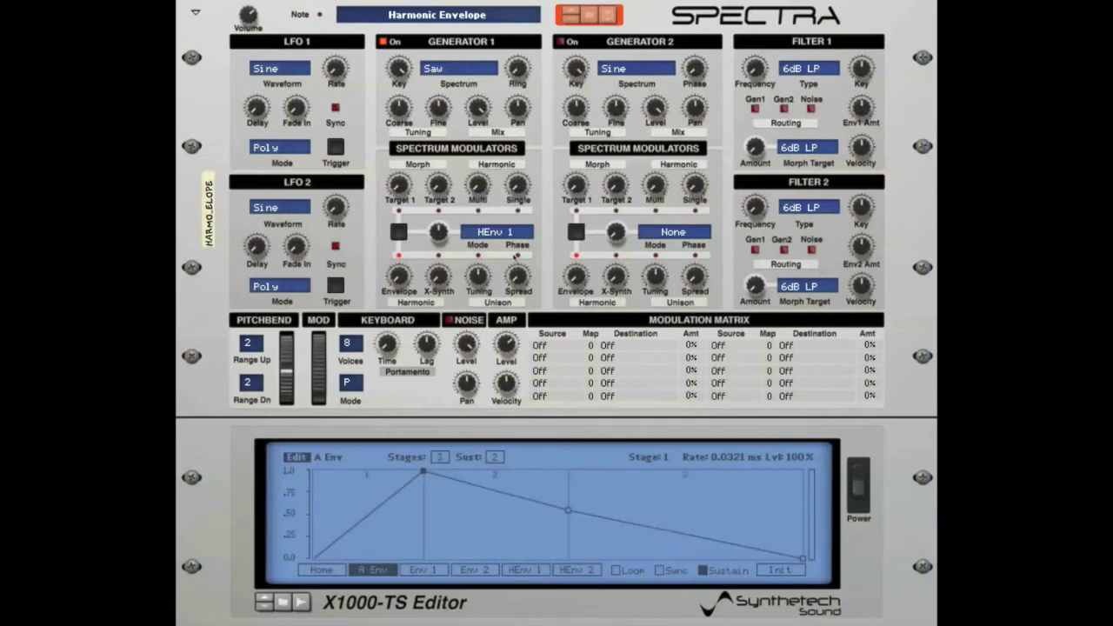
Open HEnv 1's delay stage for editing, set the edit filter to All, and draw a delay curve from the first harmonic
click(523, 569)
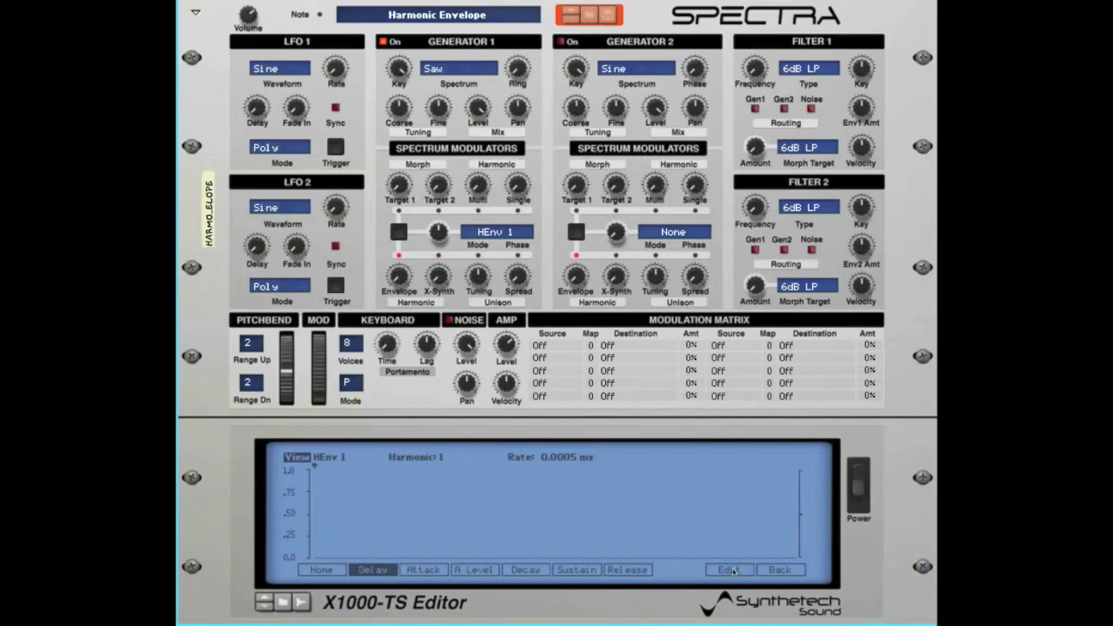
click(733, 570)
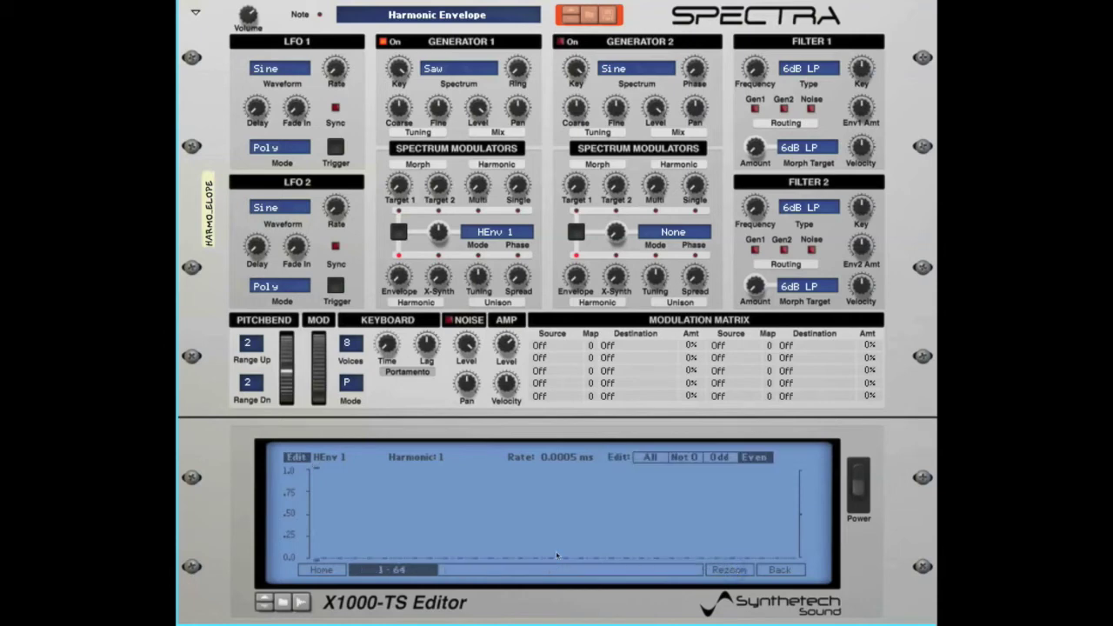
click(649, 457)
click(320, 494)
drag(320, 493, 739, 559)
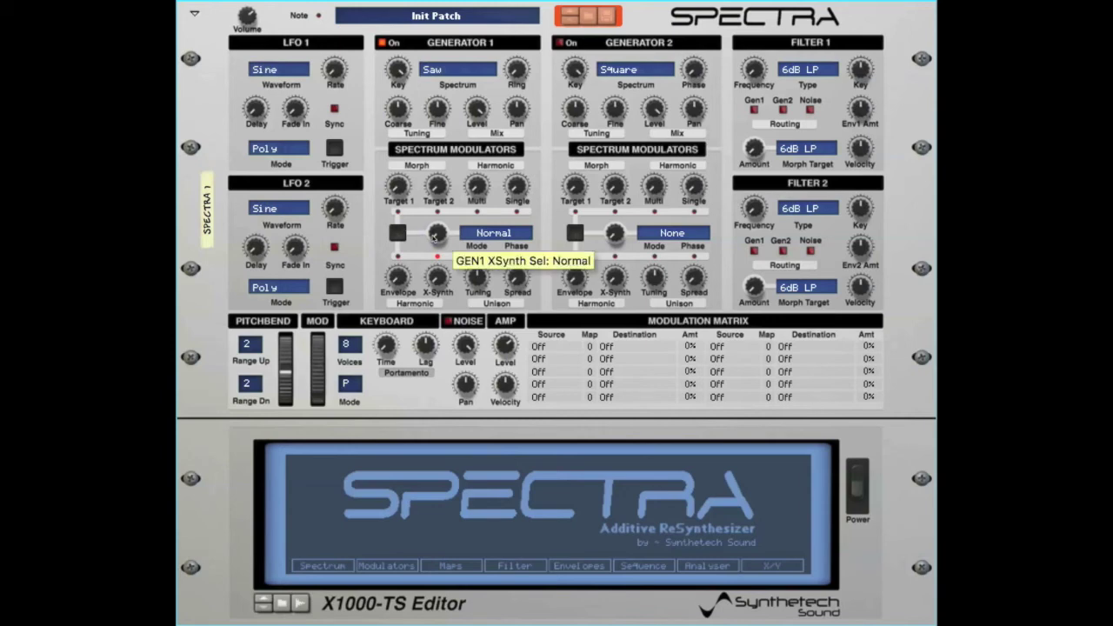
Sweep Generator 1's X-Synth amount in Normal mode to audition it, and return the amount to 0%
mouse_move(435, 233)
mouse_down()
mouse_move(431, 187)
mouse_move(432, 233)
mouse_up()
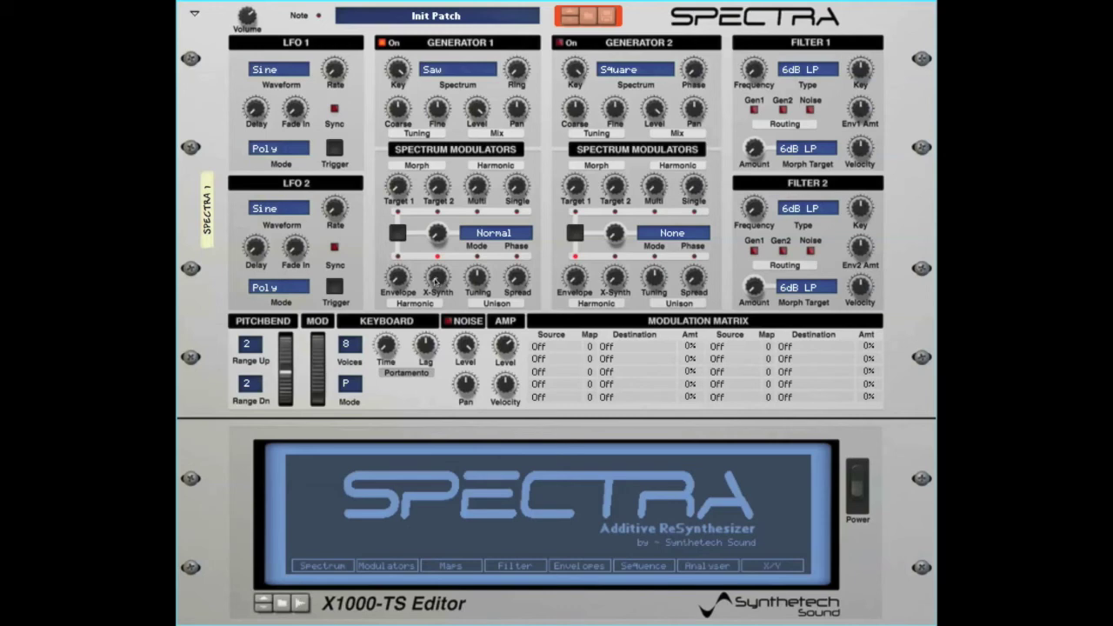
mouse_move(435, 281)
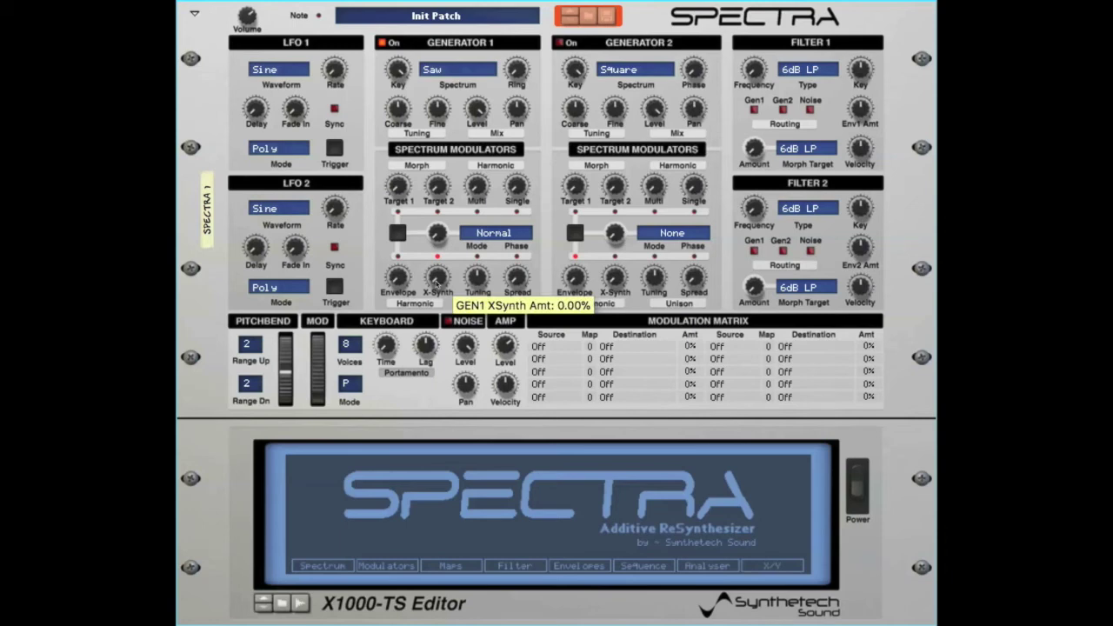
mouse_move(436, 281)
mouse_down()
mouse_move(435, 210)
mouse_move(435, 290)
mouse_up()
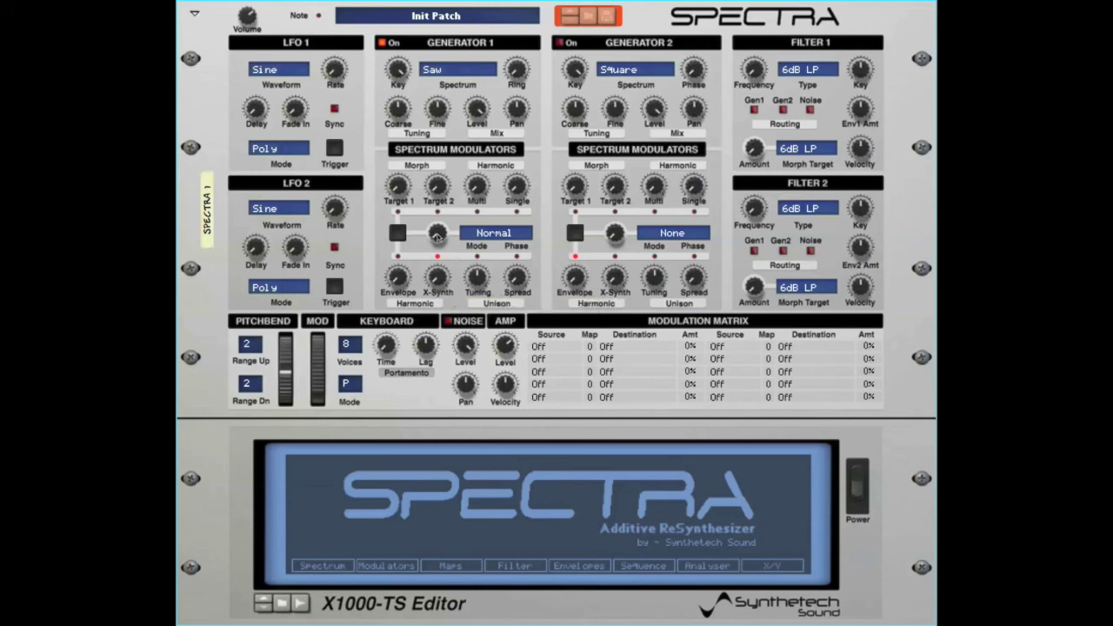
Set Generator 1's X-Synth mode to Extend, sweep the X-Synth amount, and return it to 0%
drag(437, 233, 437, 212)
mouse_move(438, 280)
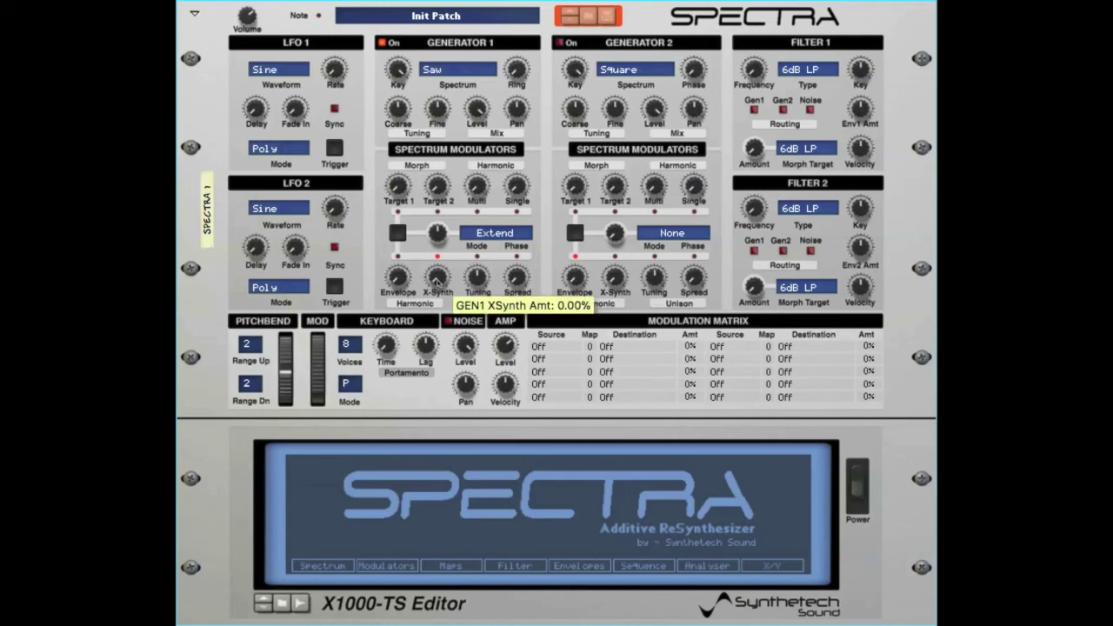
mouse_move(438, 280)
mouse_down()
mouse_move(438, 214)
mouse_move(435, 289)
mouse_up()
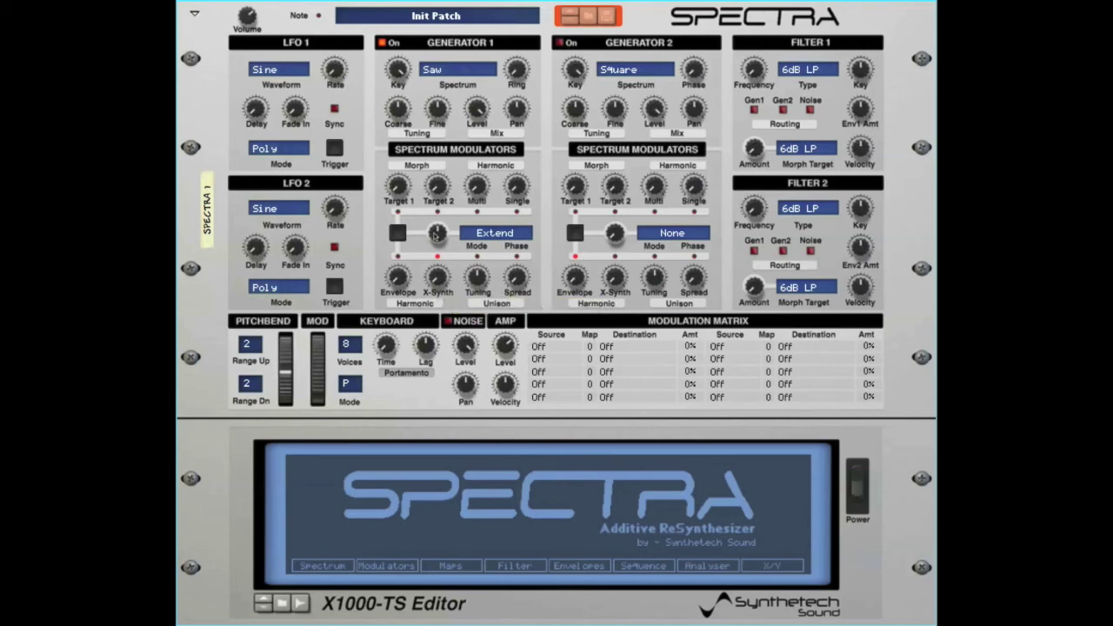
Set Generator 1's X-Synth mode to Ignore and sweep the X-Synth amount to audition it
drag(438, 233, 435, 210)
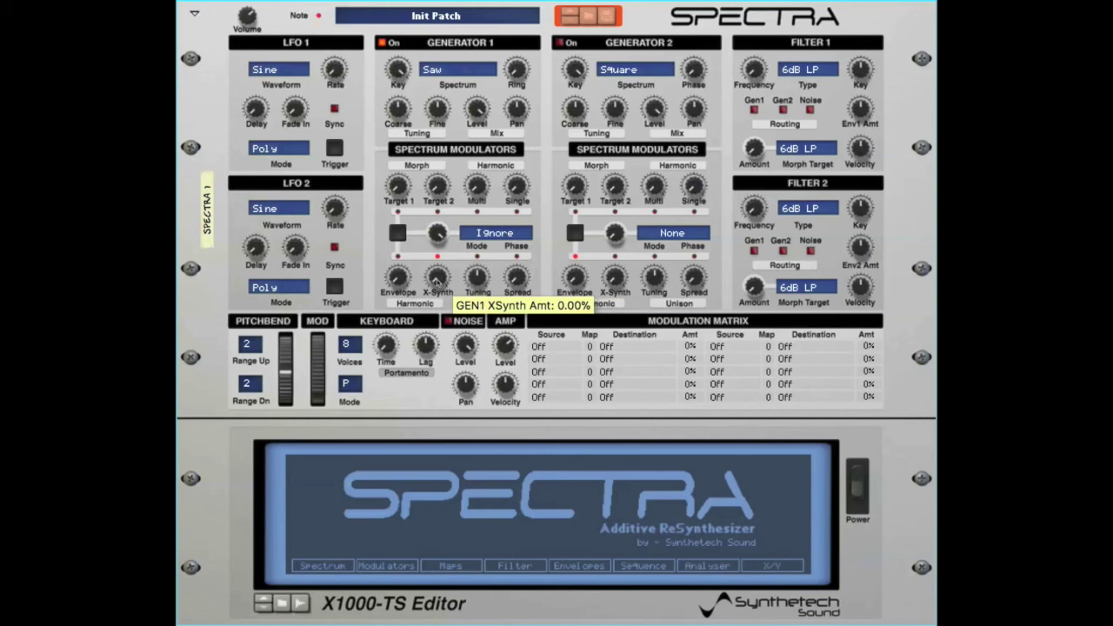
mouse_move(436, 279)
mouse_down()
mouse_move(432, 204)
mouse_move(429, 298)
mouse_up()
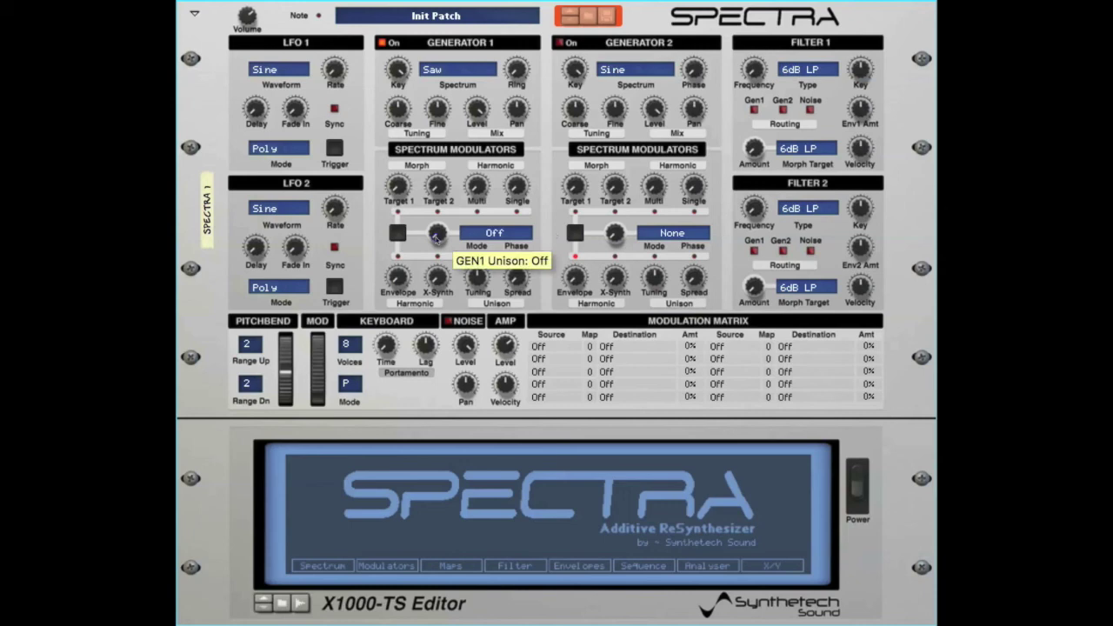
Step Generator 1's unison mode up from Unison 2 through the higher settings, and return it to Off
drag(437, 234, 437, 229)
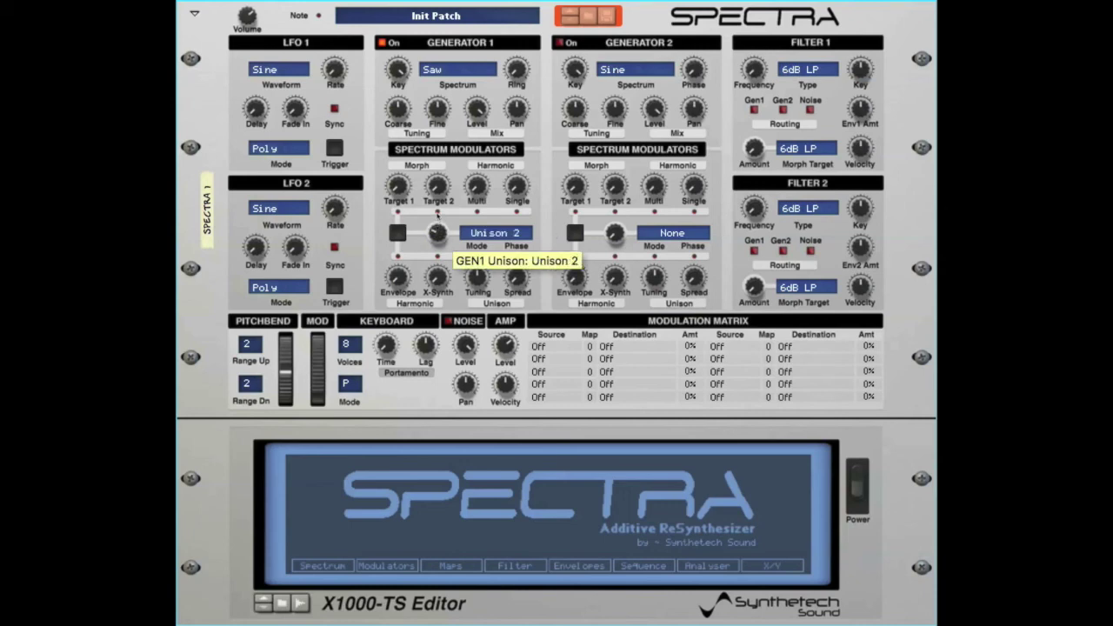
drag(438, 214, 438, 180)
drag(437, 232, 437, 296)
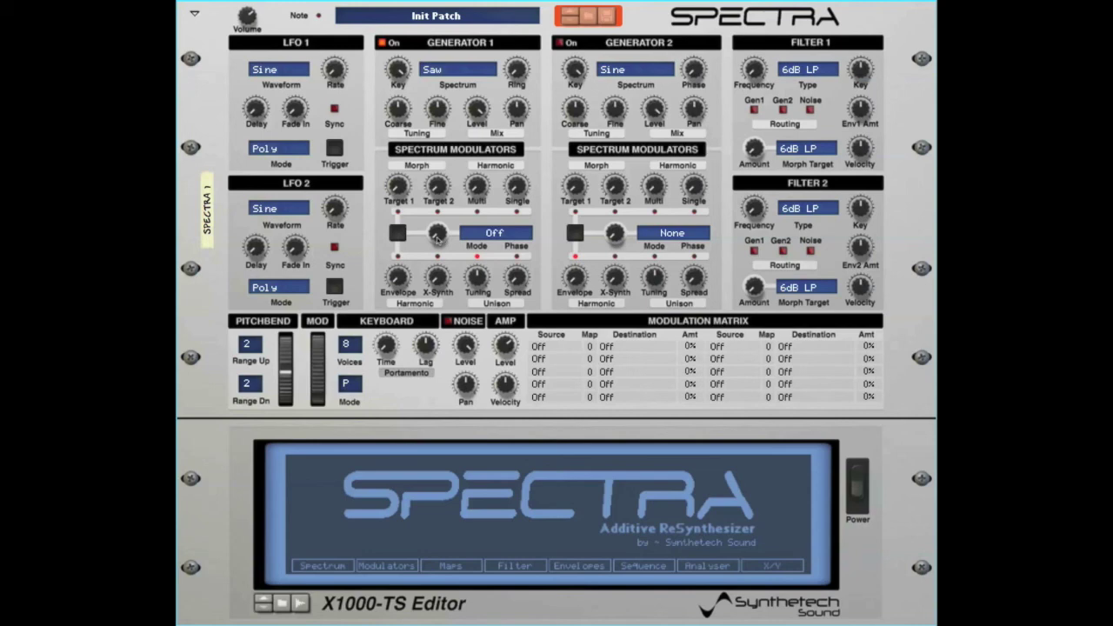
Set Generator 1's unison mode to Unison 8 and raise the unison tuning
mouse_move(438, 236)
drag(438, 236, 444, 210)
mouse_move(476, 282)
drag(474, 281, 469, 258)
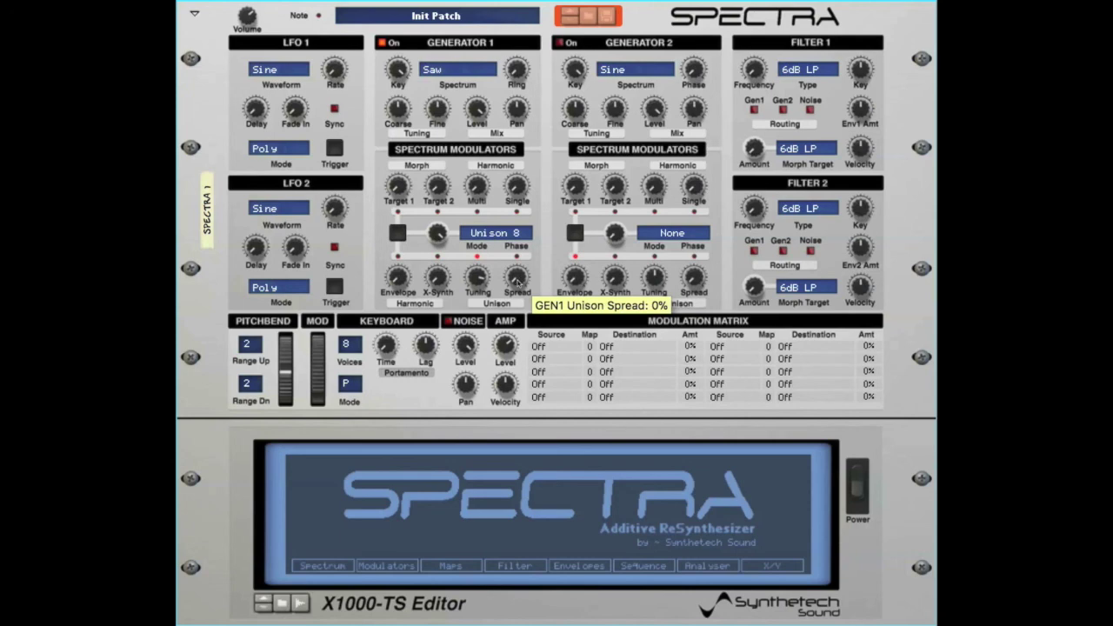
Raise Generator 1's unison spread to audition it, return it to minimum, and reduce the unison tuning
drag(517, 280, 522, 223)
drag(475, 278, 476, 293)
click(517, 257)
drag(515, 276, 520, 342)
drag(476, 276, 476, 288)
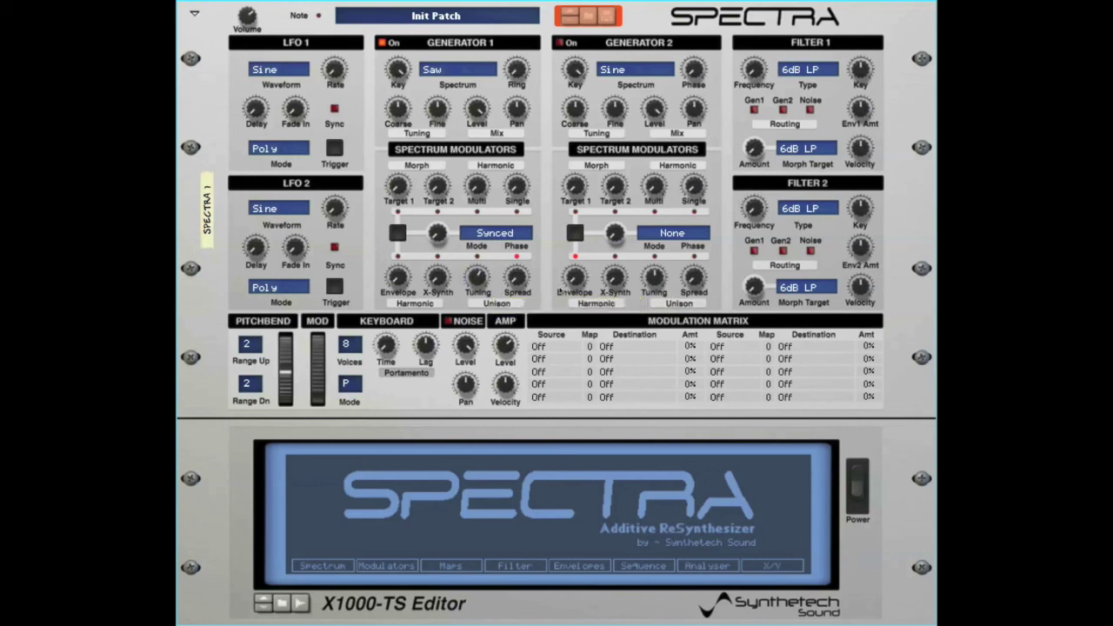
Fine-adjust Generator 1's unison tuning and set its phase mode to Random
drag(476, 284, 477, 279)
drag(438, 233, 439, 189)
drag(432, 233, 433, 222)
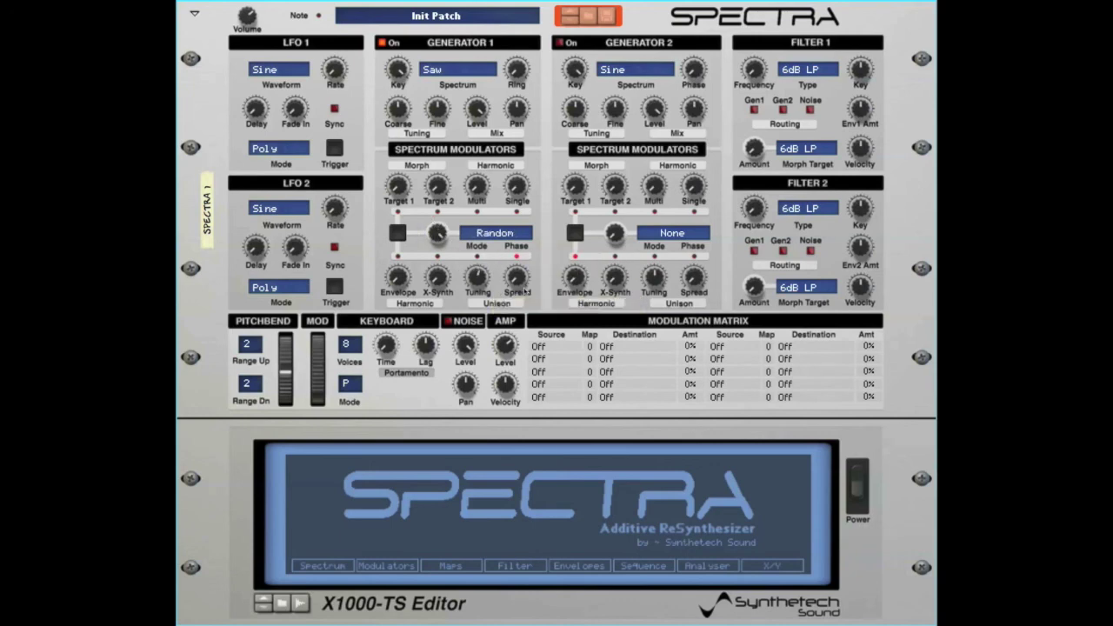